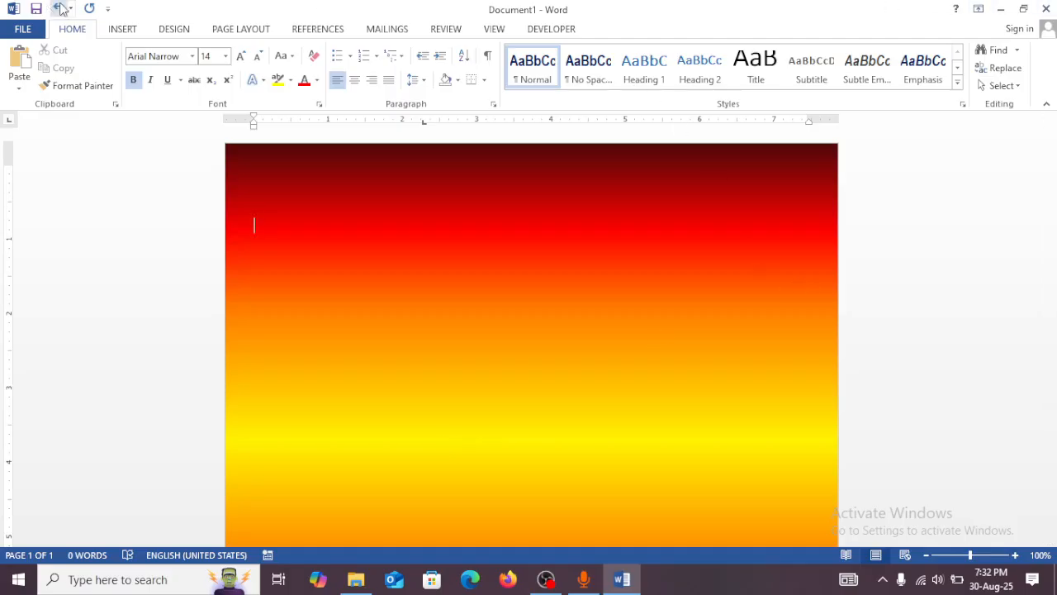
Undo the existing page gradient and choose the Fire preset gradient in the page colour's fill effects.
{"action": "left_click", "coordinate": [58, 8]}
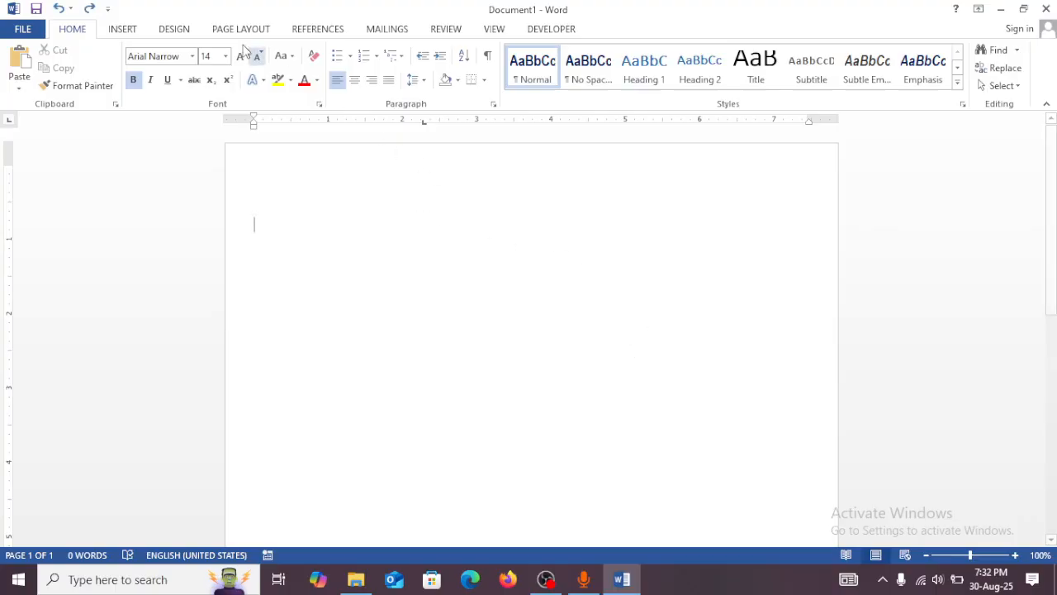
{"action": "left_click", "coordinate": [175, 30]}
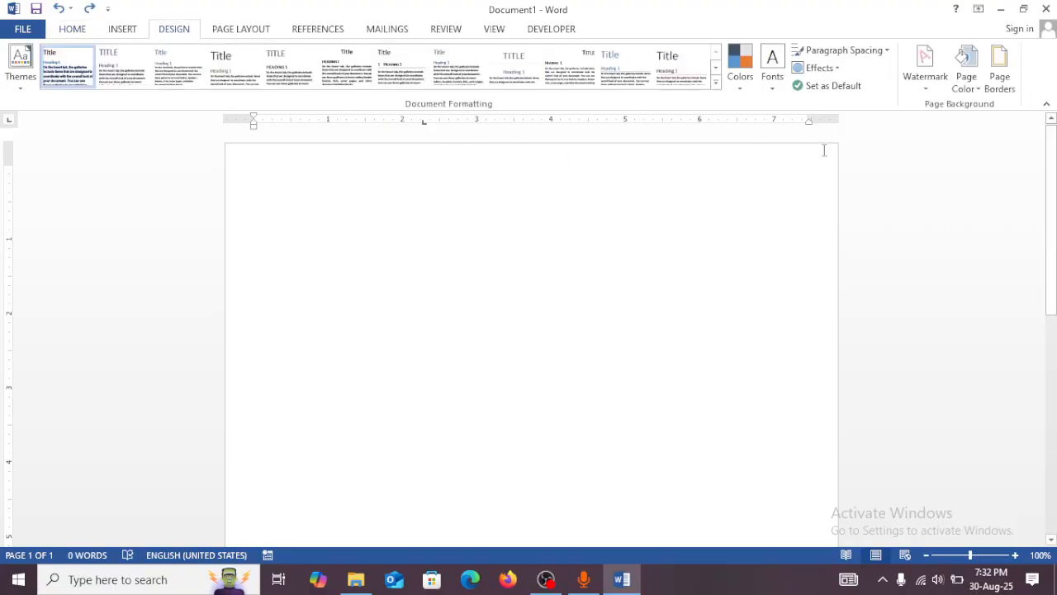
{"action": "left_click", "coordinate": [965, 90]}
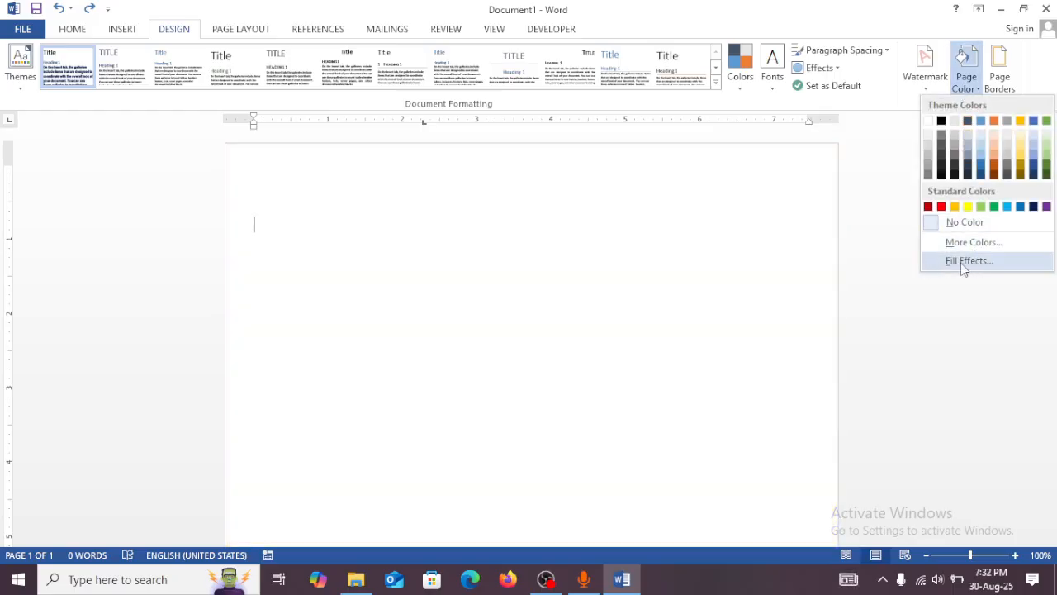
{"action": "left_click", "coordinate": [962, 262]}
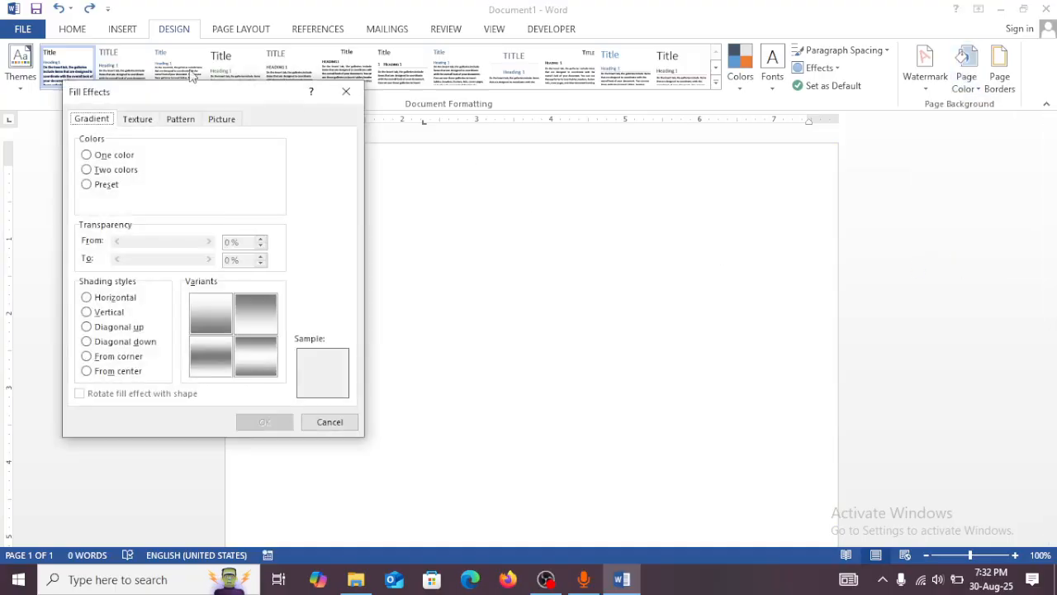
{"action": "left_click_drag", "start_coordinate": [213, 91], "coordinate": [365, 80]}
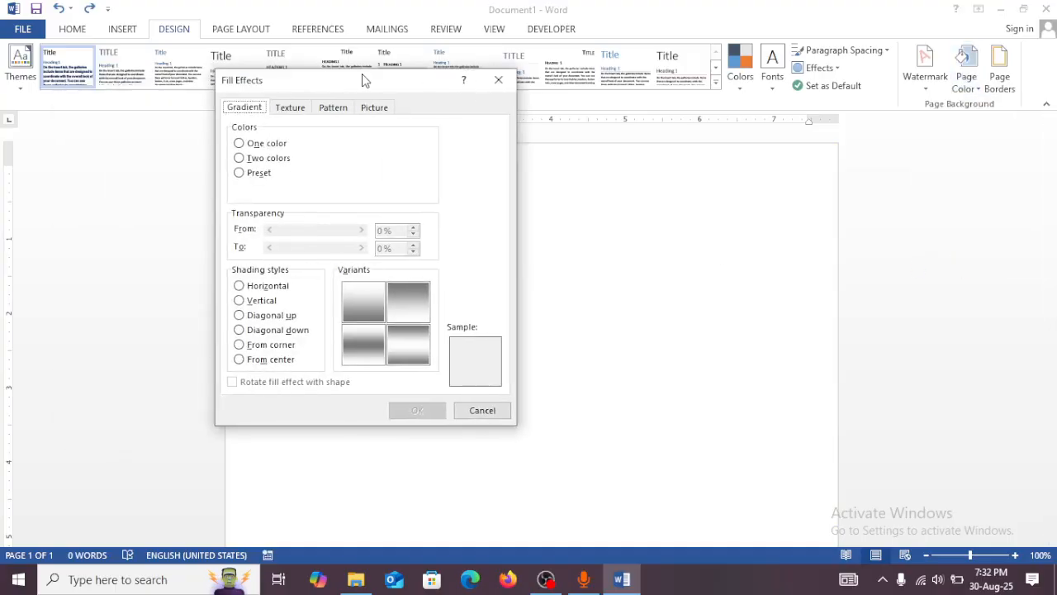
{"action": "left_click", "coordinate": [240, 172]}
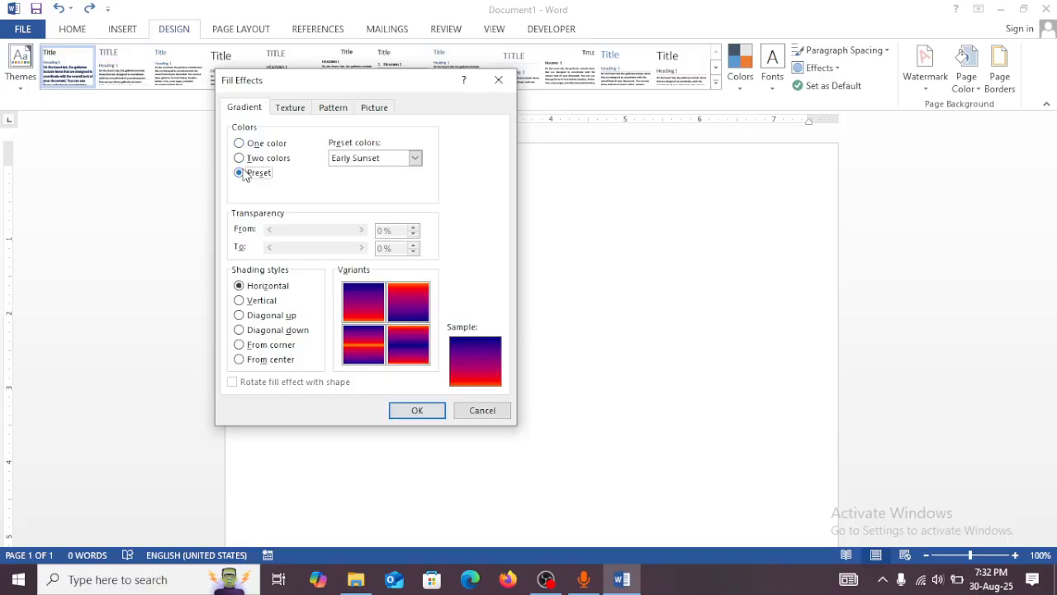
{"action": "left_click", "coordinate": [415, 161]}
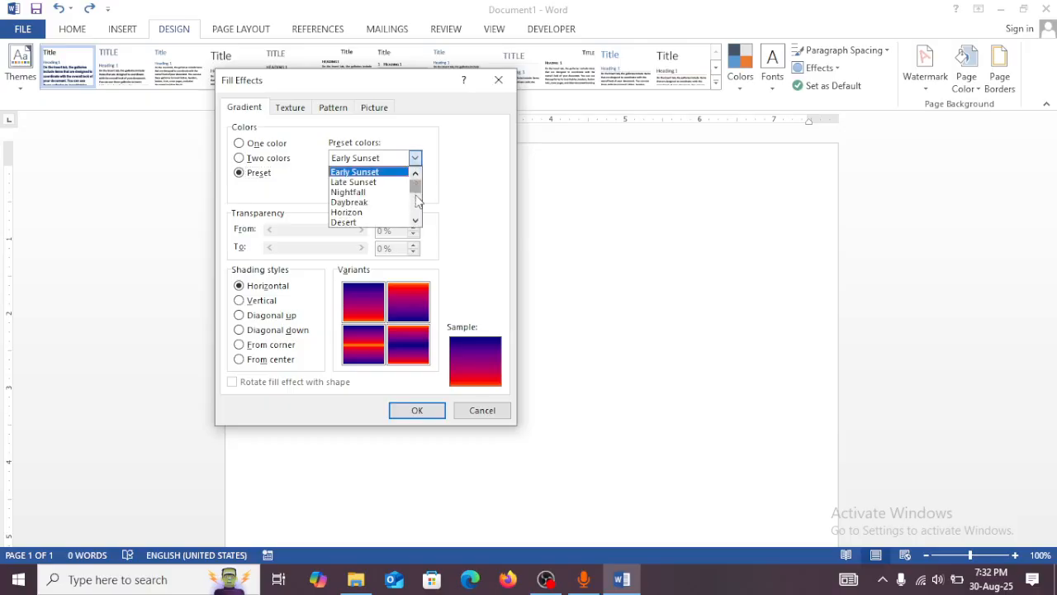
{"action": "left_click", "coordinate": [414, 223]}
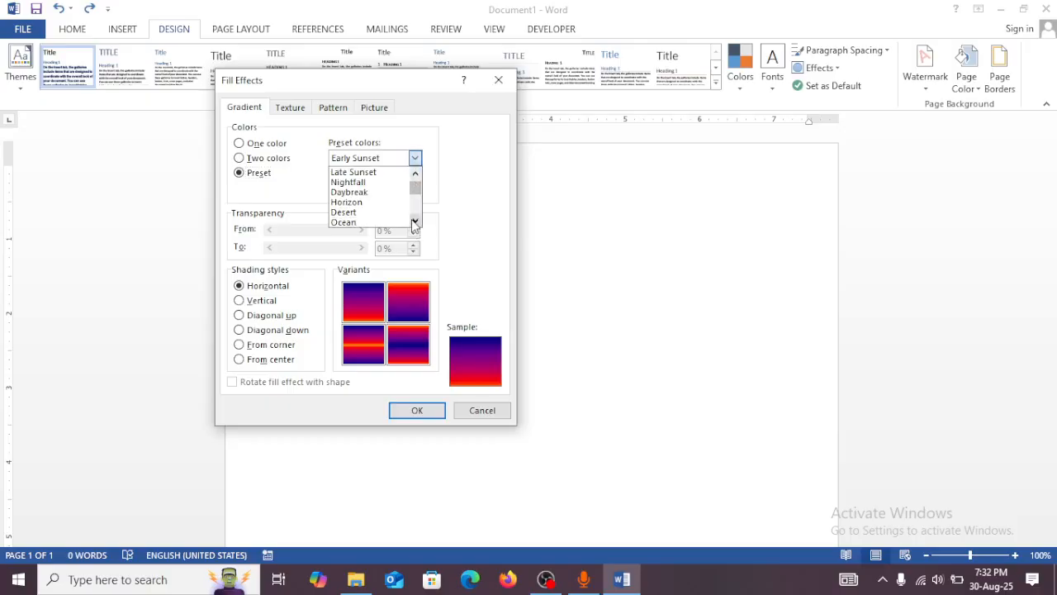
{"action": "left_click", "coordinate": [414, 222]}
{"action": "left_click", "coordinate": [414, 222]}
{"action": "left_click", "coordinate": [414, 222]}
{"action": "left_click", "coordinate": [415, 222]}
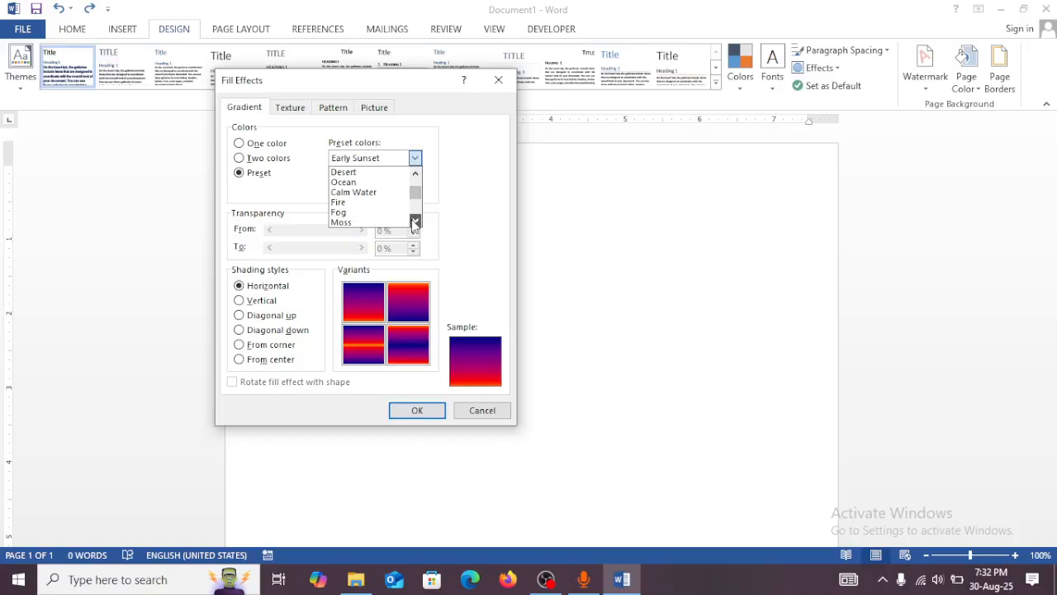
{"action": "left_click", "coordinate": [359, 203]}
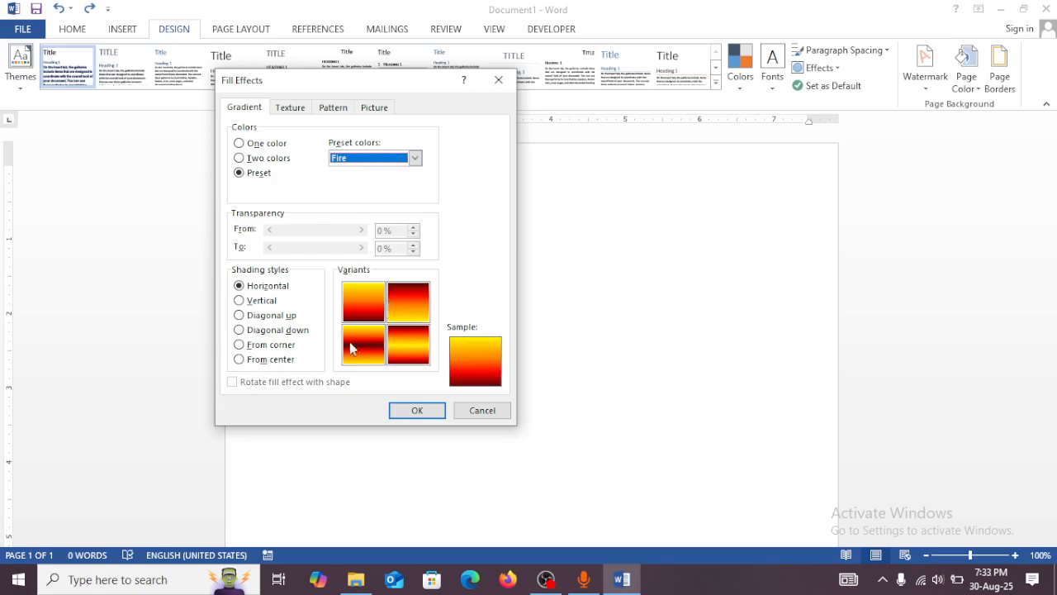
Preview the four horizontal variants of the Fire gradient and return to the first one, yellow above dark red.
{"action": "left_click", "coordinate": [420, 304]}
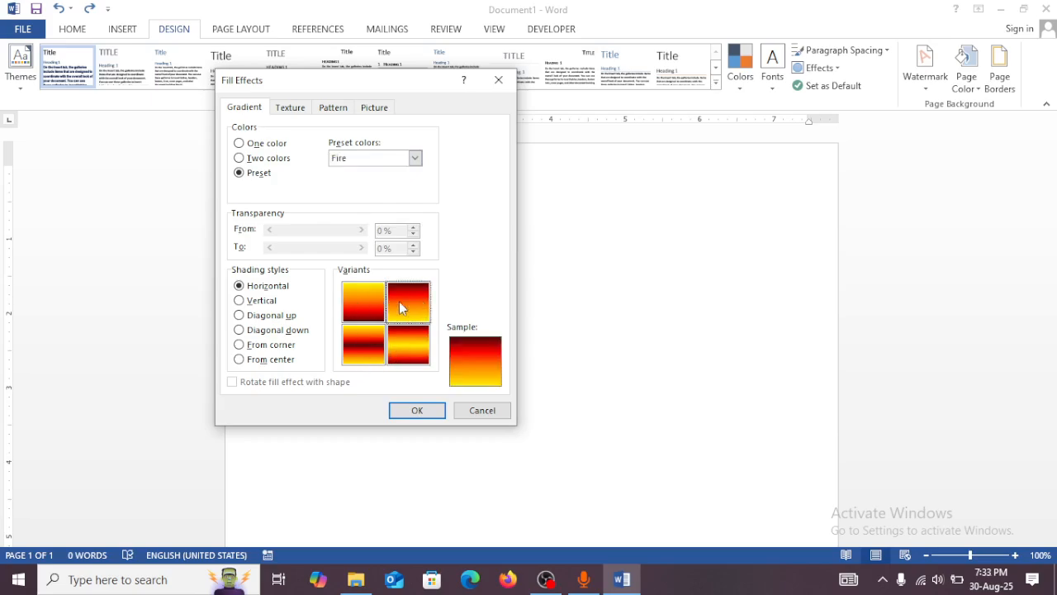
{"action": "left_click", "coordinate": [355, 296]}
{"action": "left_click", "coordinate": [369, 359]}
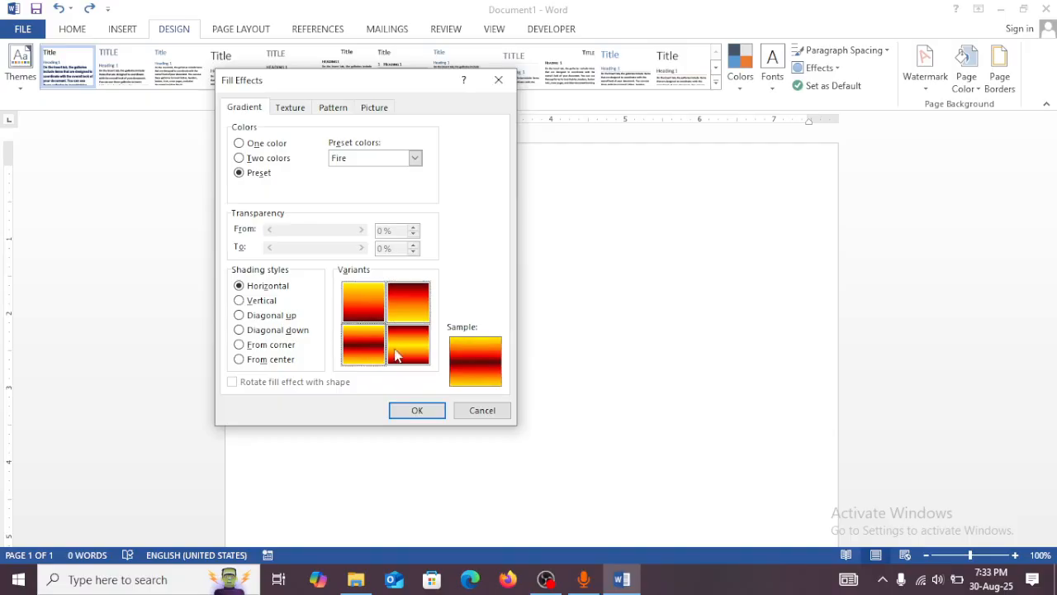
{"action": "left_click", "coordinate": [403, 355]}
{"action": "left_click", "coordinate": [364, 321]}
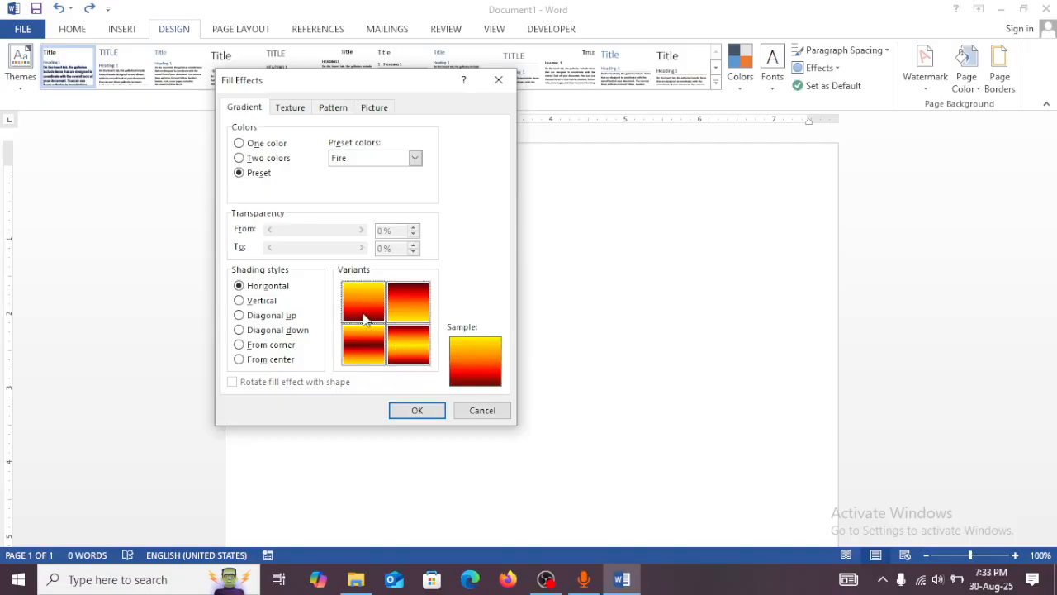
Preview the other shading styles, then apply the Fire gradient to the page with Horizontal shading.
{"action": "left_click", "coordinate": [253, 302]}
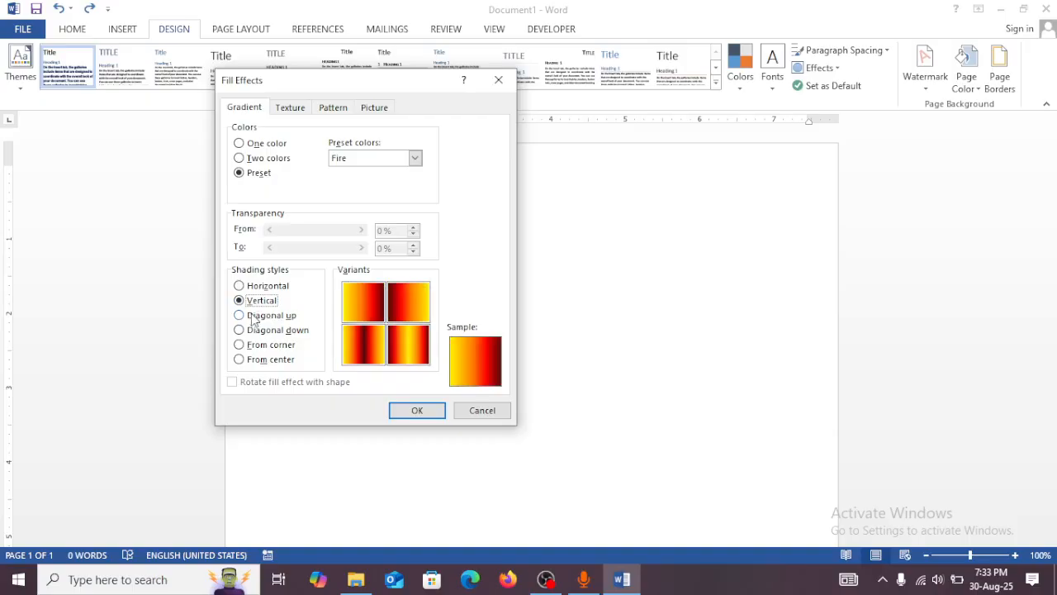
{"action": "left_click", "coordinate": [253, 316]}
{"action": "left_click", "coordinate": [252, 332]}
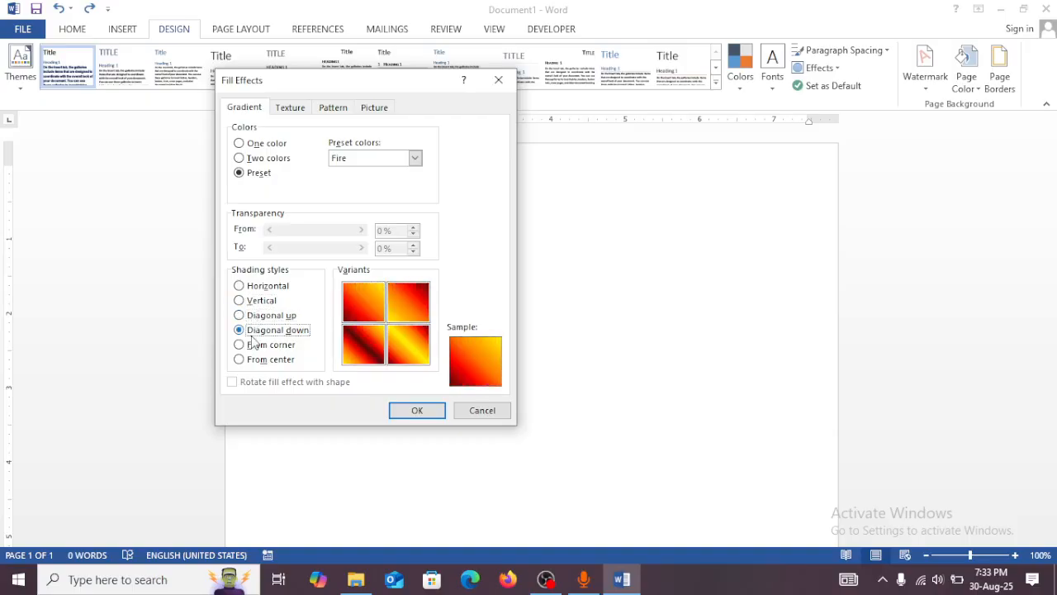
{"action": "left_click", "coordinate": [253, 345]}
{"action": "left_click", "coordinate": [253, 360]}
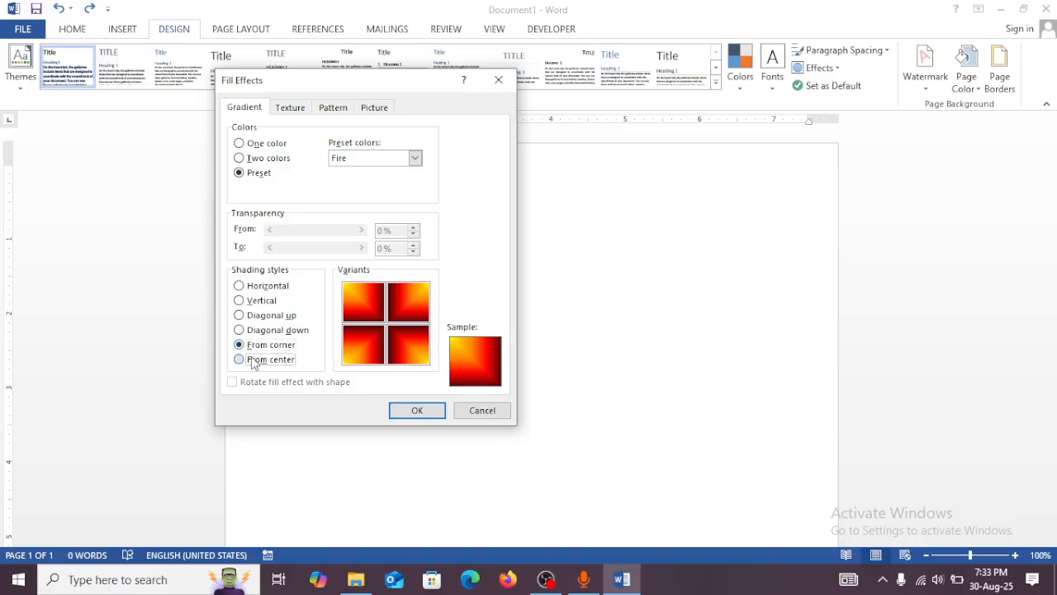
{"action": "left_click", "coordinate": [253, 331]}
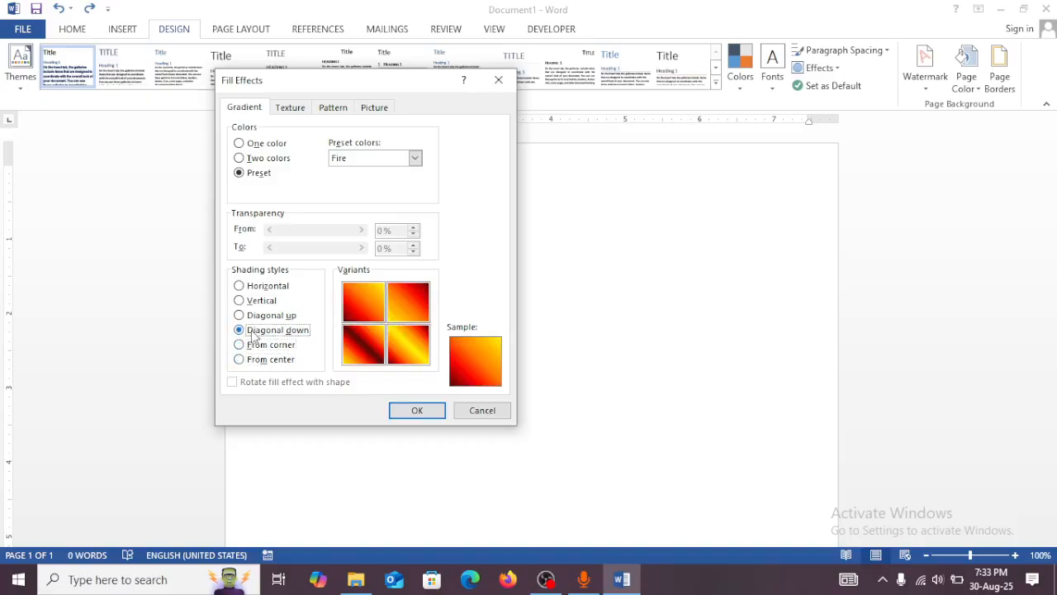
{"action": "left_click", "coordinate": [253, 316]}
{"action": "left_click", "coordinate": [252, 302]}
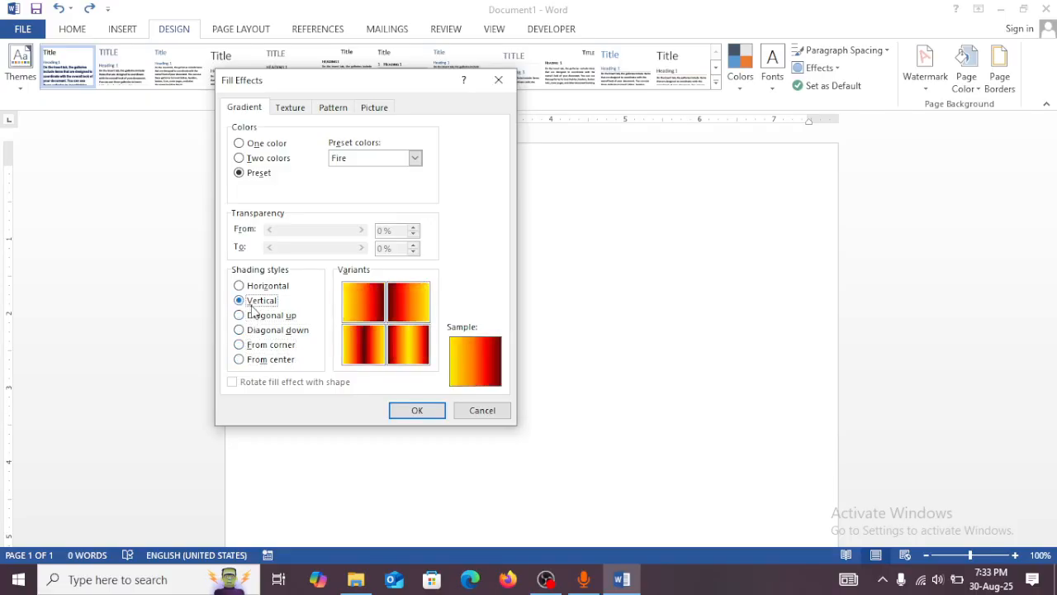
{"action": "left_click", "coordinate": [256, 289]}
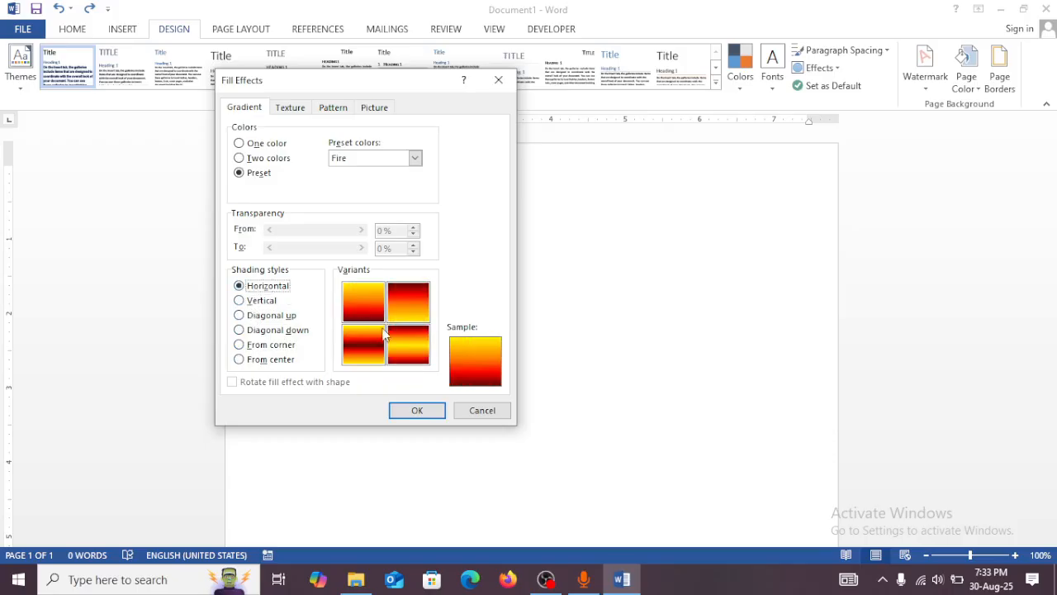
{"action": "left_click", "coordinate": [413, 410]}
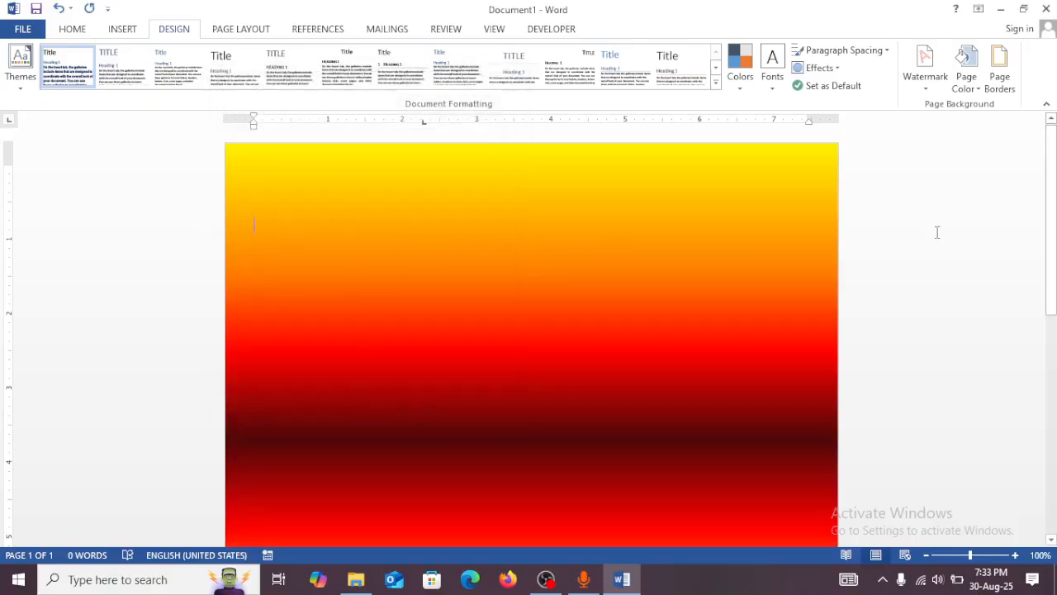
{"action": "left_click_drag", "start_coordinate": [1053, 202], "coordinate": [1052, 152]}
Change the page background's Fire gradient to Vertical shading.
{"action": "left_click", "coordinate": [969, 83]}
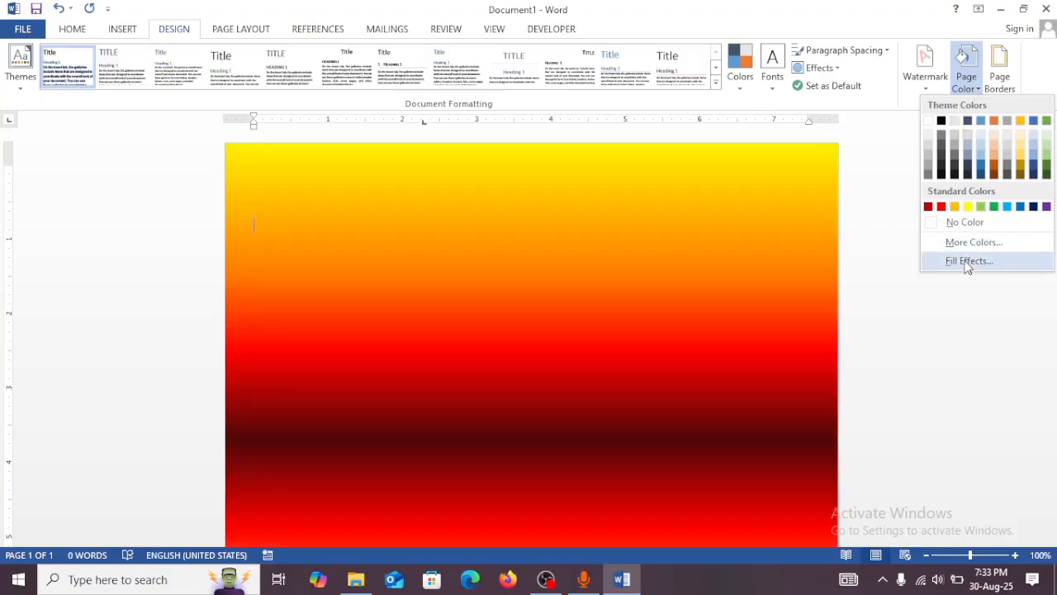
{"action": "left_click", "coordinate": [966, 260]}
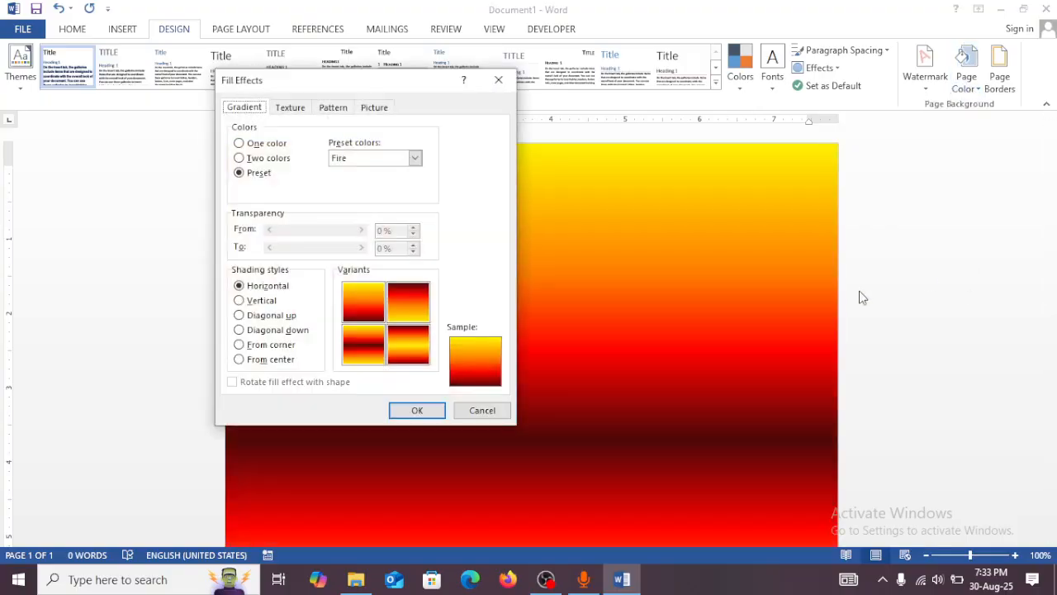
{"action": "left_click", "coordinate": [245, 301]}
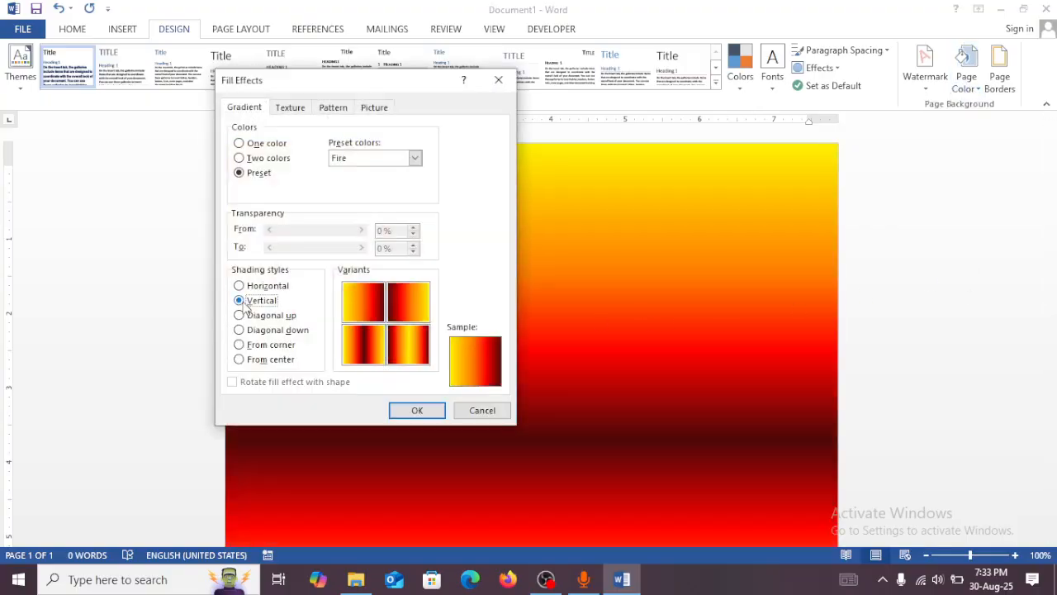
{"action": "left_click", "coordinate": [417, 410]}
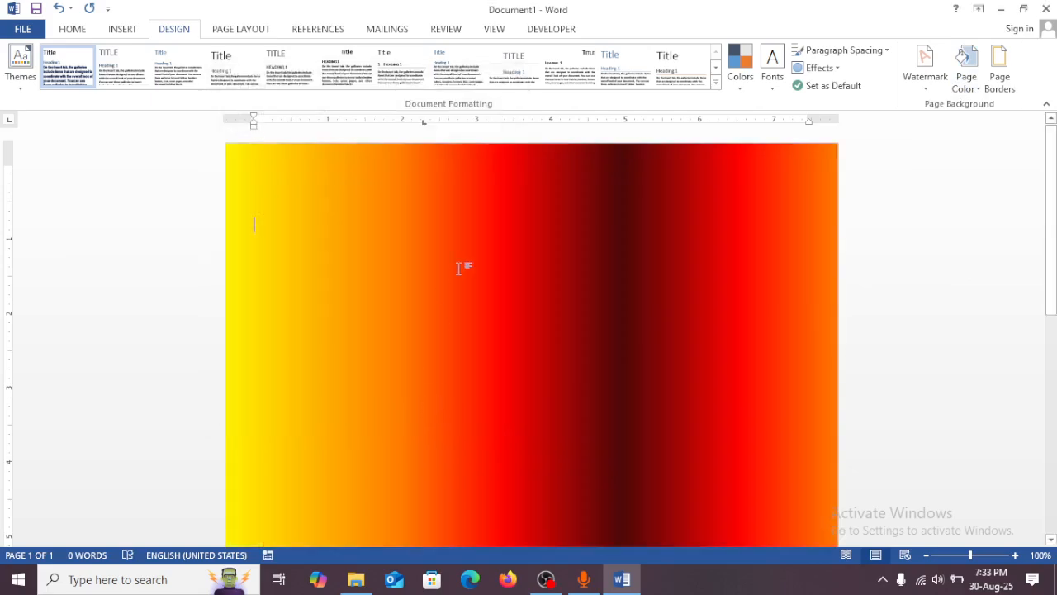
Change the page background's Fire gradient to From center shading, using the variant with the dark centre.
{"action": "left_click", "coordinate": [965, 74]}
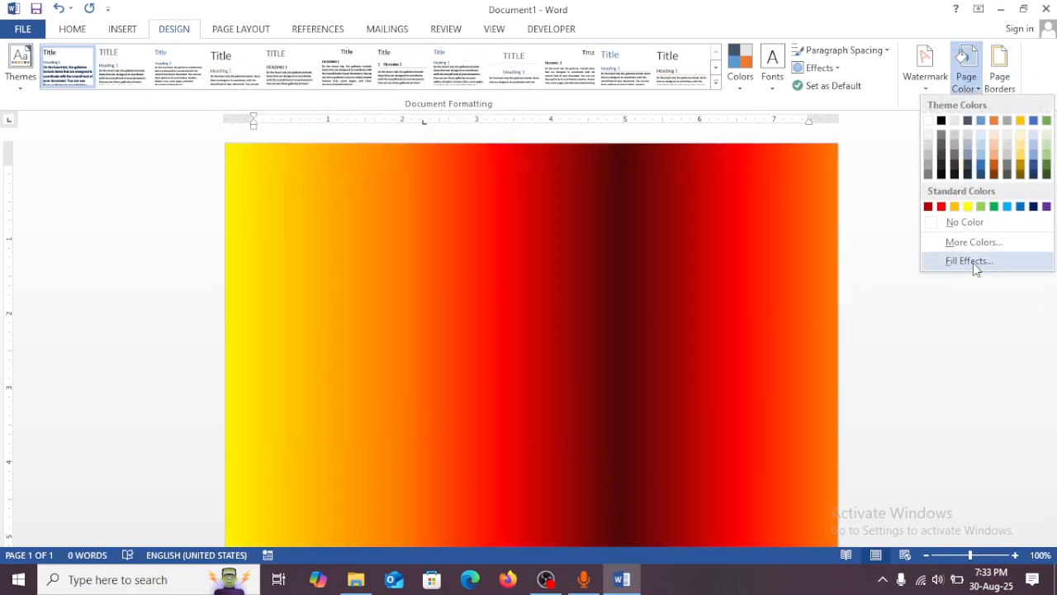
{"action": "left_click", "coordinate": [971, 263]}
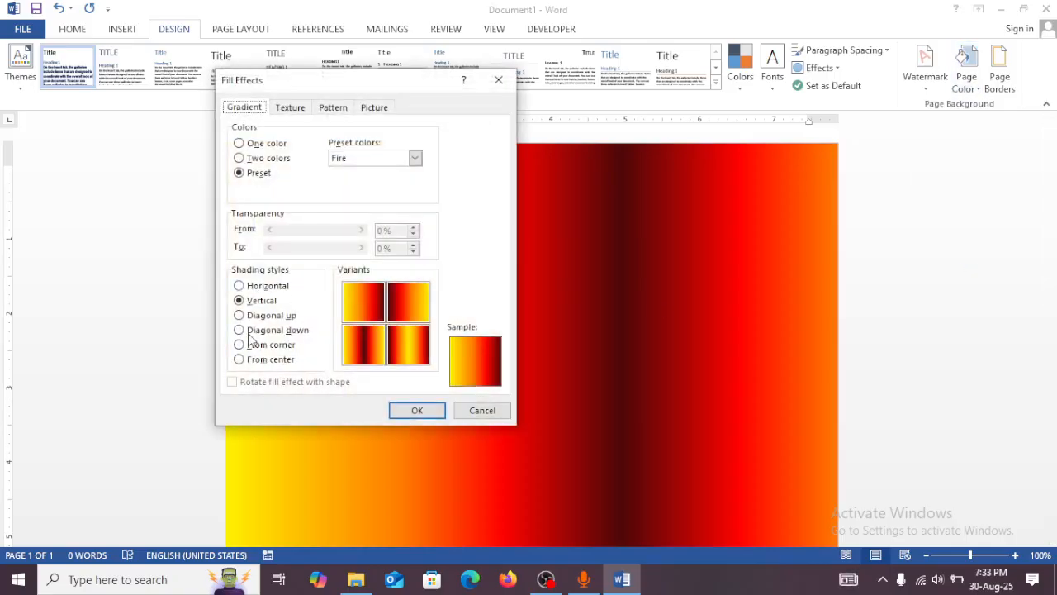
{"action": "left_click", "coordinate": [241, 330]}
{"action": "left_click", "coordinate": [240, 344]}
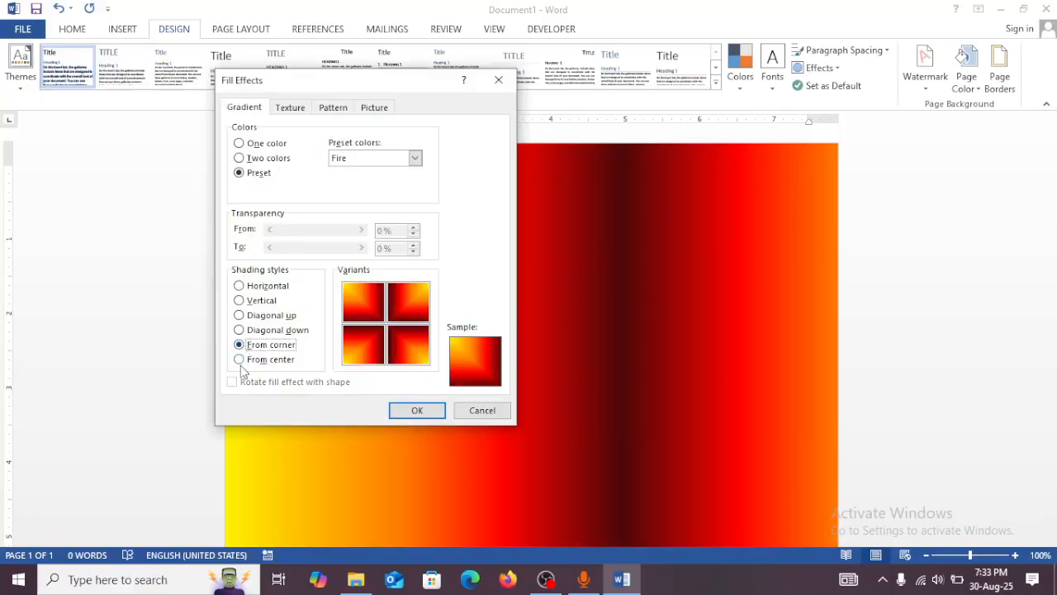
{"action": "left_click", "coordinate": [239, 360]}
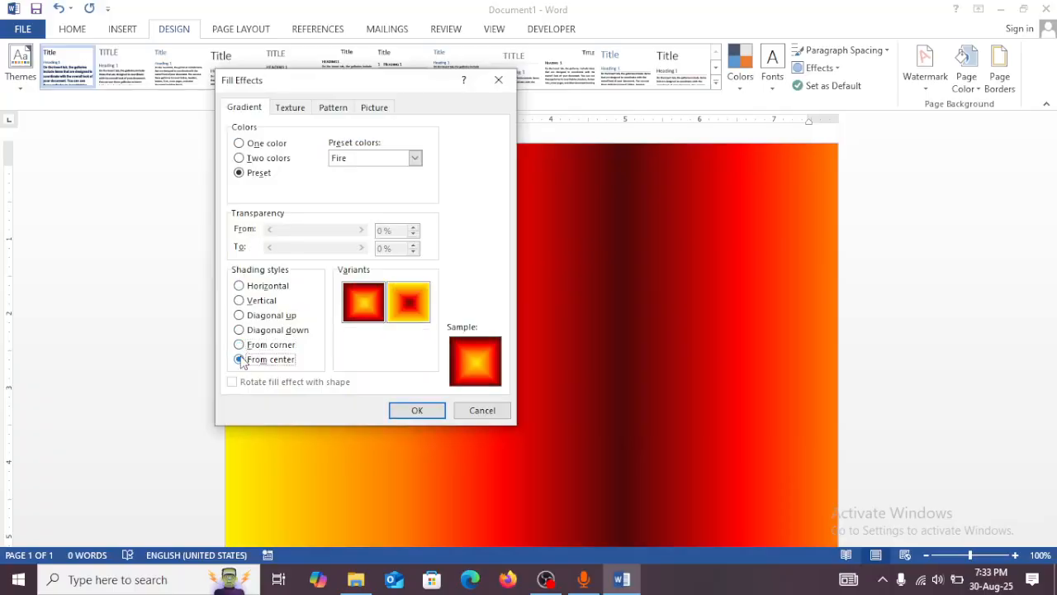
{"action": "left_click", "coordinate": [418, 316]}
{"action": "left_click", "coordinate": [418, 412]}
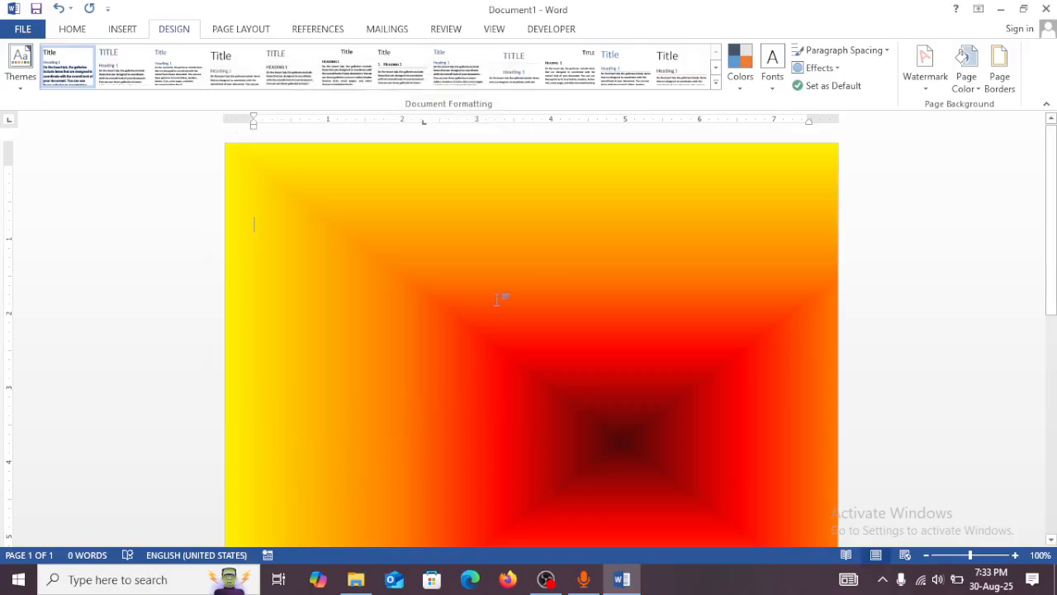
{"action": "left_click_drag", "start_coordinate": [1051, 248], "coordinate": [1051, 219]}
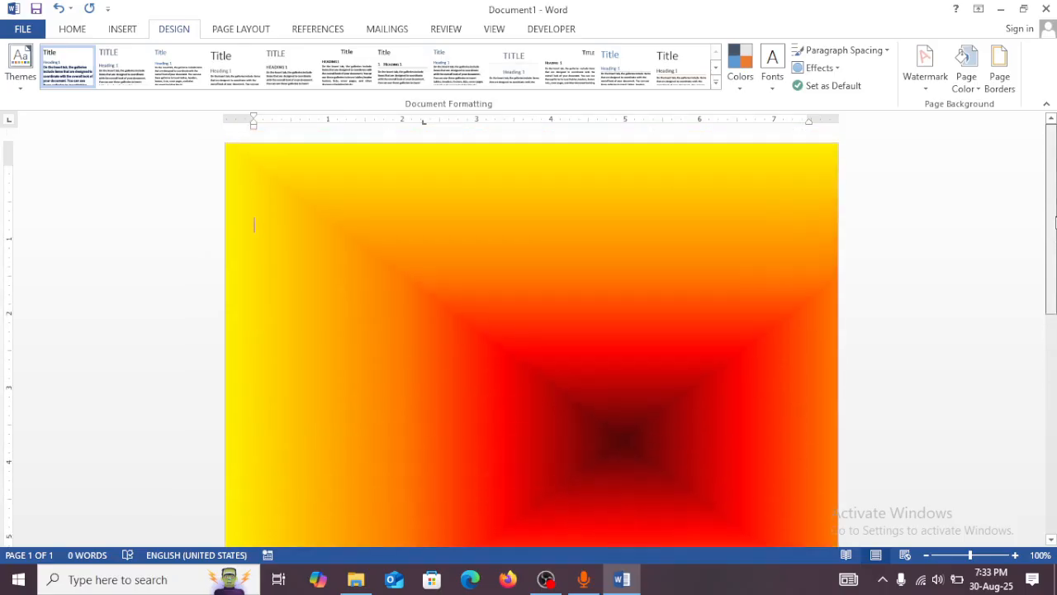
{"action": "left_click", "coordinate": [965, 89]}
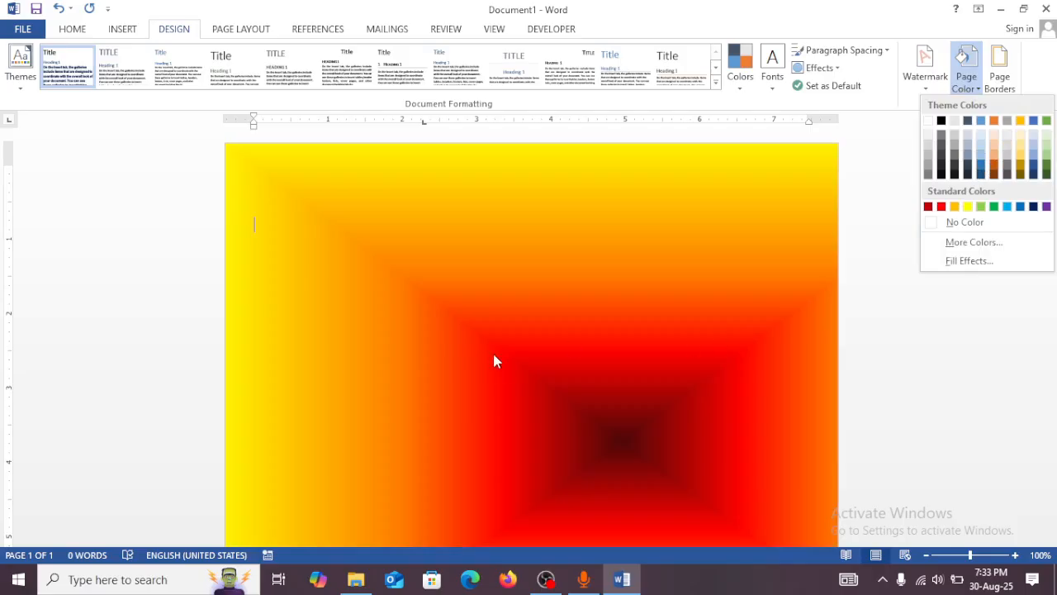
{"action": "left_click", "coordinate": [498, 361]}
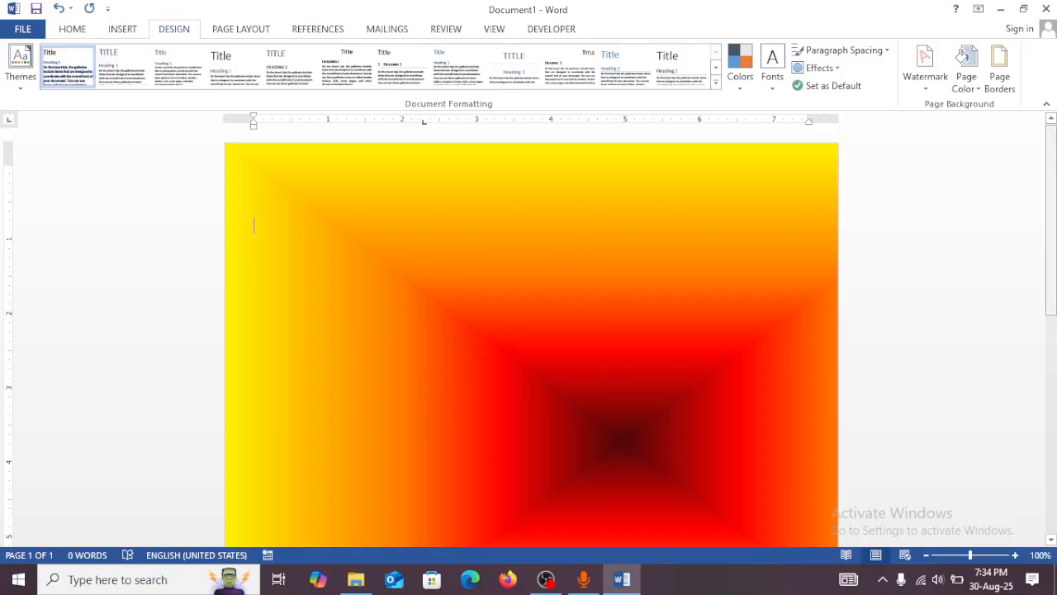
{"action": "left_click_drag", "start_coordinate": [1054, 238], "coordinate": [1053, 244]}
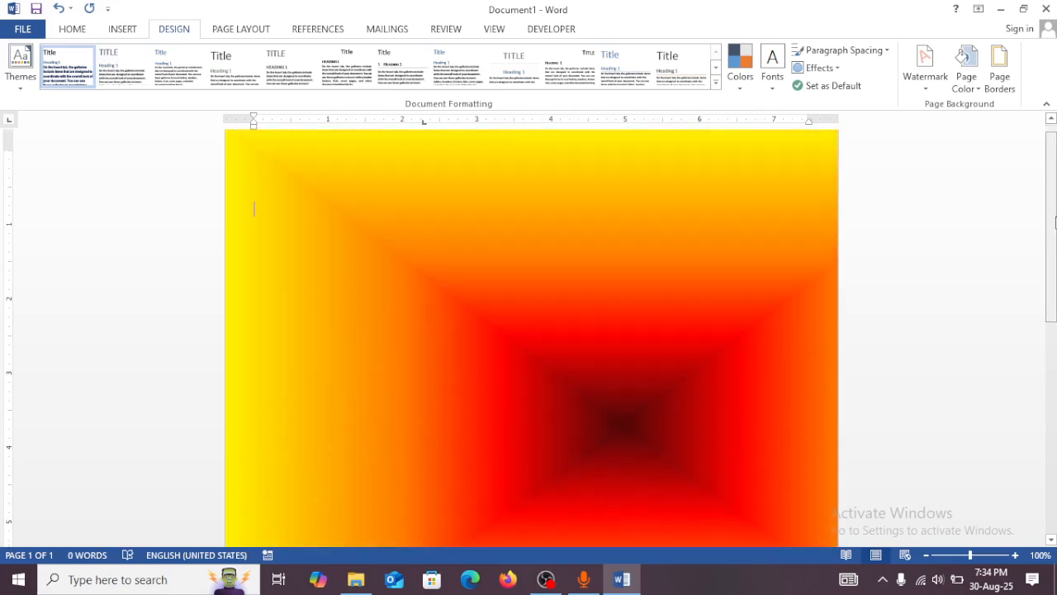
Set up a custom text watermark with the text "computer".
{"action": "left_click", "coordinate": [927, 81]}
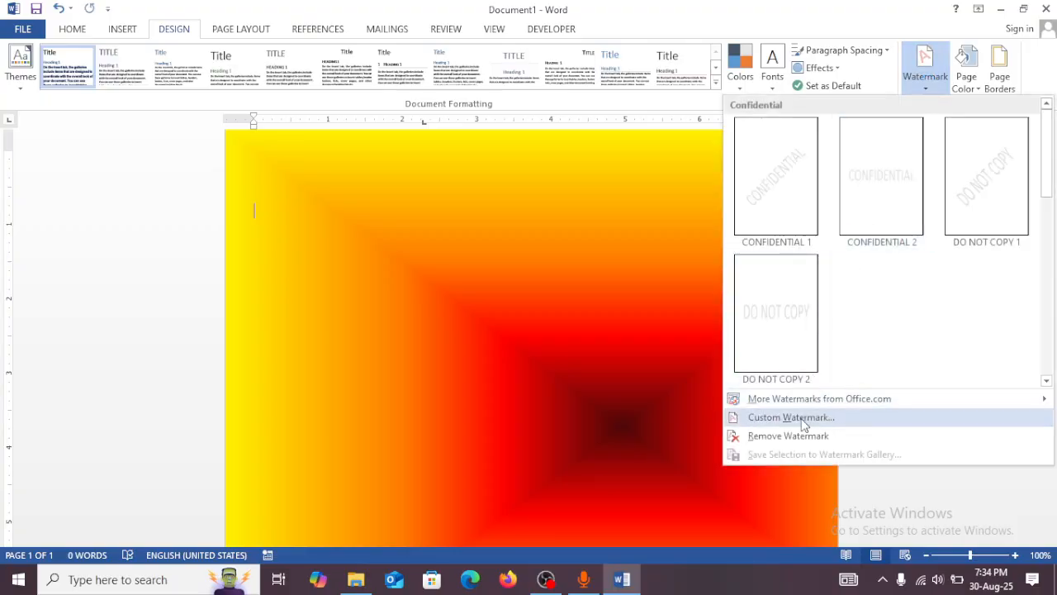
{"action": "left_click", "coordinate": [792, 417]}
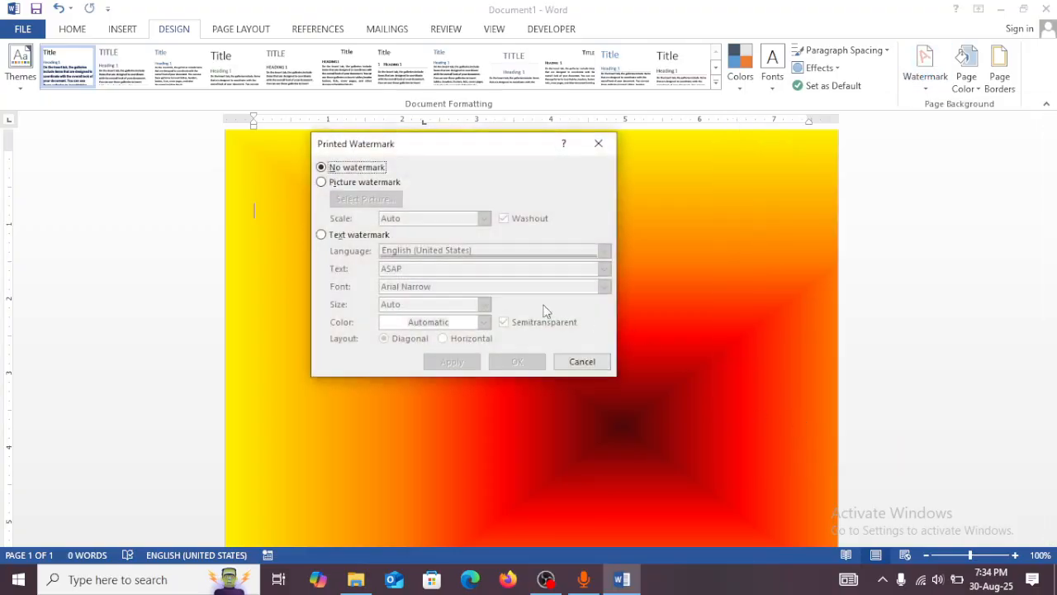
{"action": "left_click", "coordinate": [321, 236]}
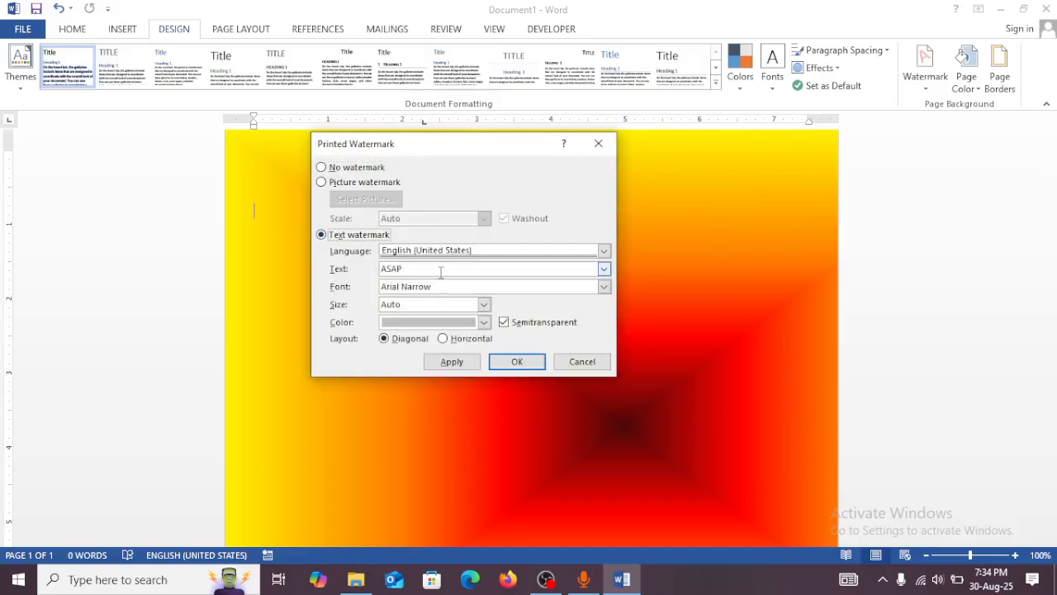
{"action": "double_click", "coordinate": [391, 268]}
{"action": "type", "text": "computer"}
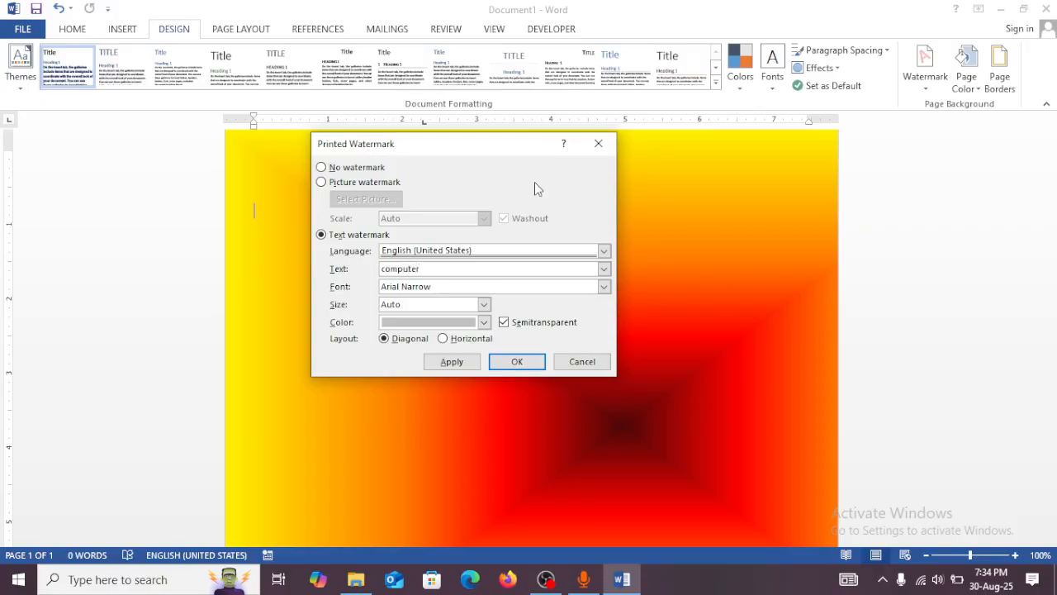
Set the watermark colour to white and apply the watermark to the document.
{"action": "left_click", "coordinate": [484, 322]}
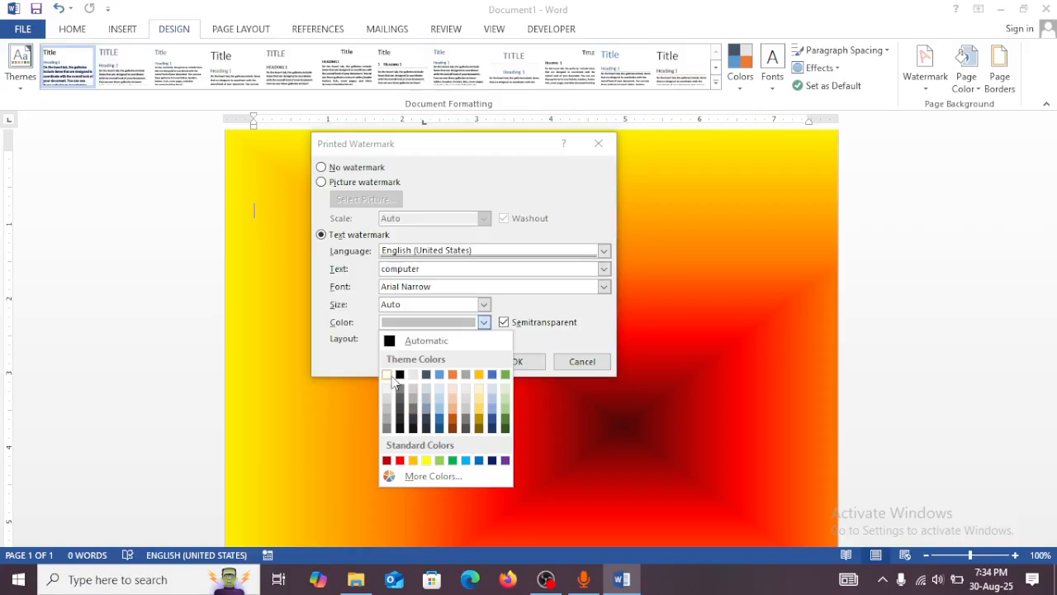
{"action": "left_click", "coordinate": [387, 375]}
{"action": "left_click", "coordinate": [456, 364]}
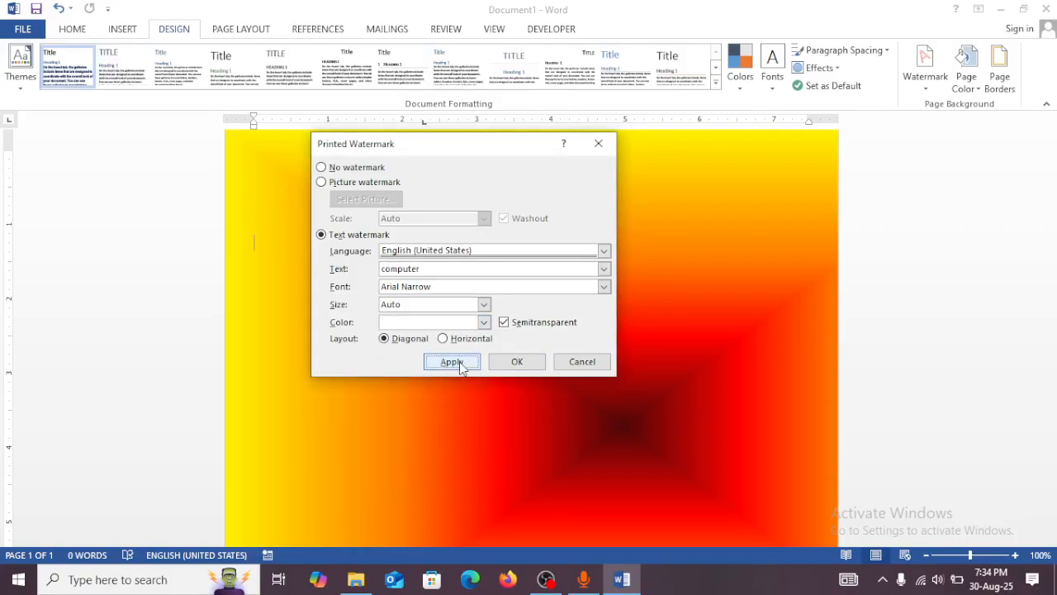
{"action": "left_click", "coordinate": [586, 362]}
Check the watermark on the page and generate sample paragraphs at the start of the document with =rand().
{"action": "scroll", "coordinate": [590, 366], "scroll_direction": "down", "scroll_amount": 2}
{"action": "scroll", "coordinate": [532, 338], "scroll_direction": "down", "scroll_amount": 2}
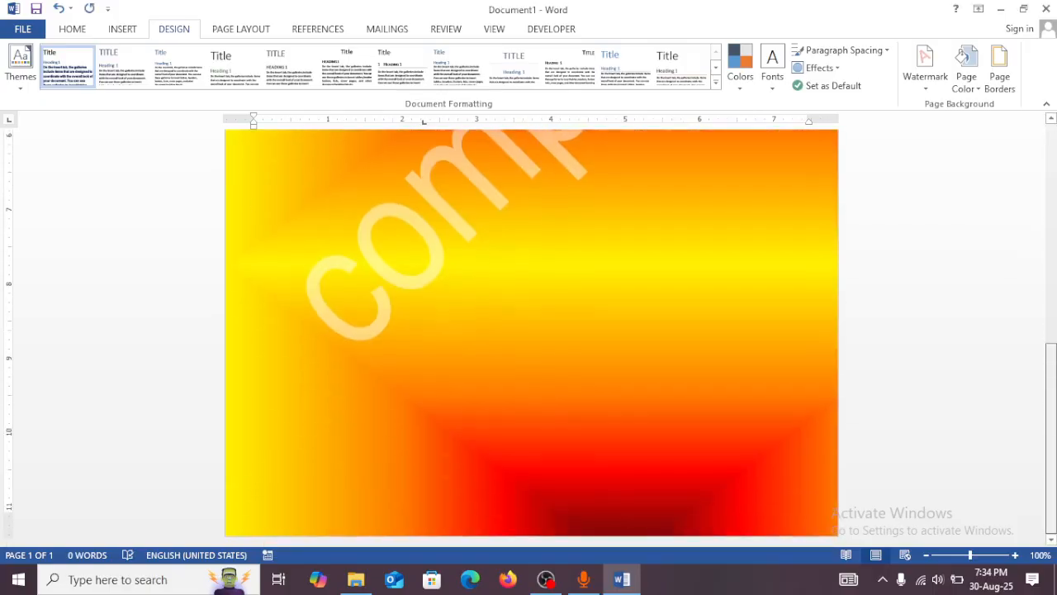
{"action": "scroll", "coordinate": [532, 338], "scroll_direction": "up", "scroll_amount": 2}
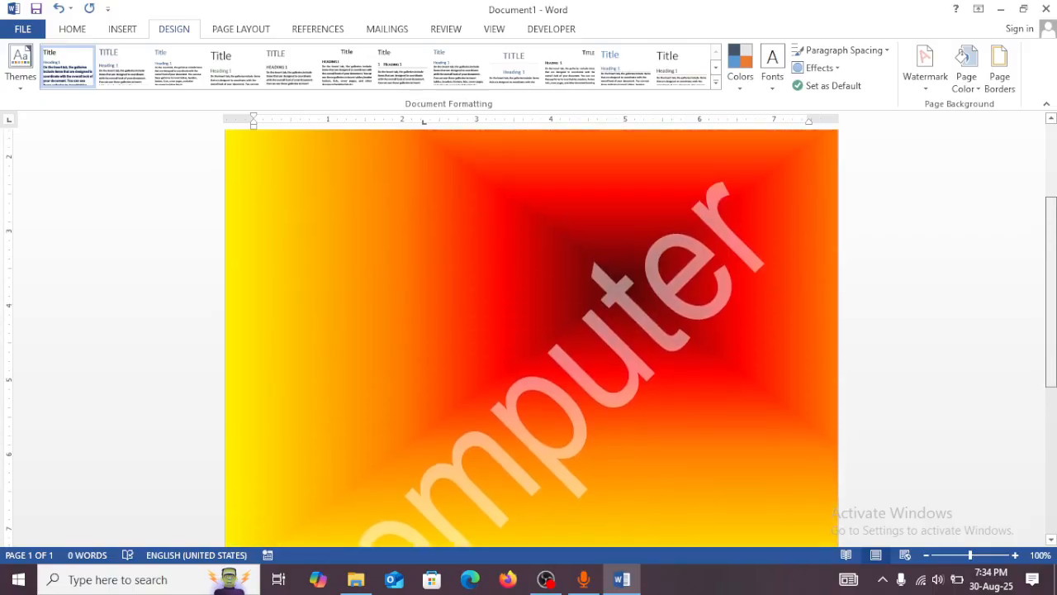
{"action": "scroll", "coordinate": [532, 338], "scroll_direction": "down", "scroll_amount": 3}
{"action": "left_click_drag", "start_coordinate": [1051, 277], "coordinate": [1051, 177]}
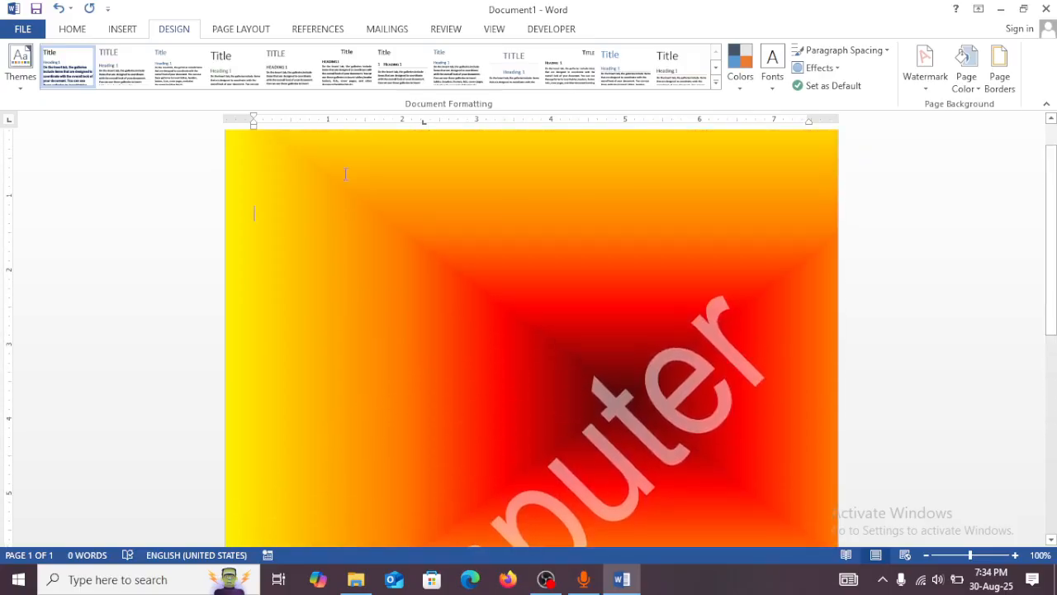
{"action": "type", "text": "=rand("}
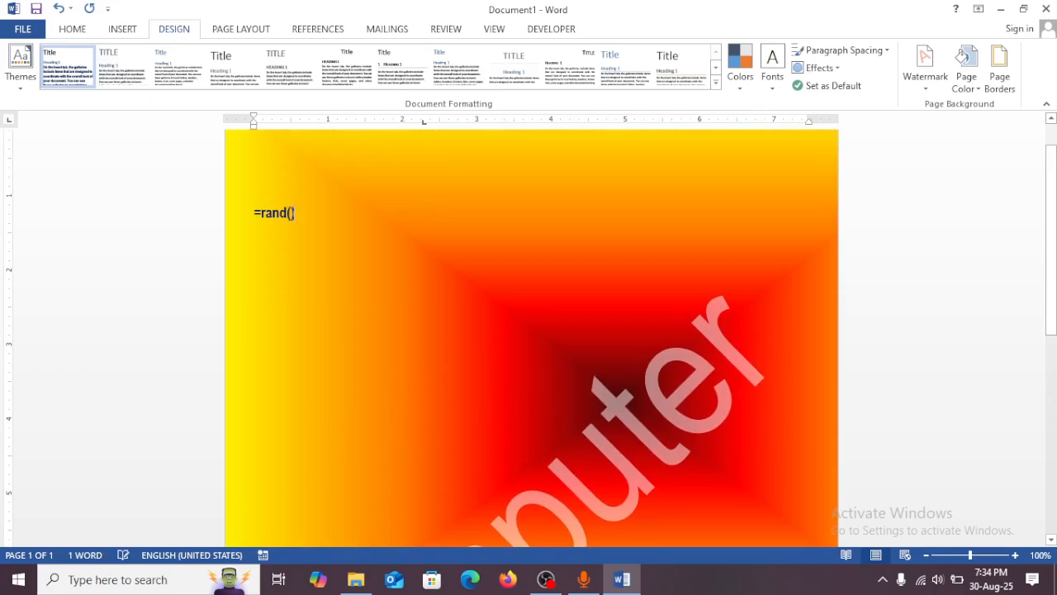
{"action": "type", "text": ")"}
{"action": "key", "text": "Return"}
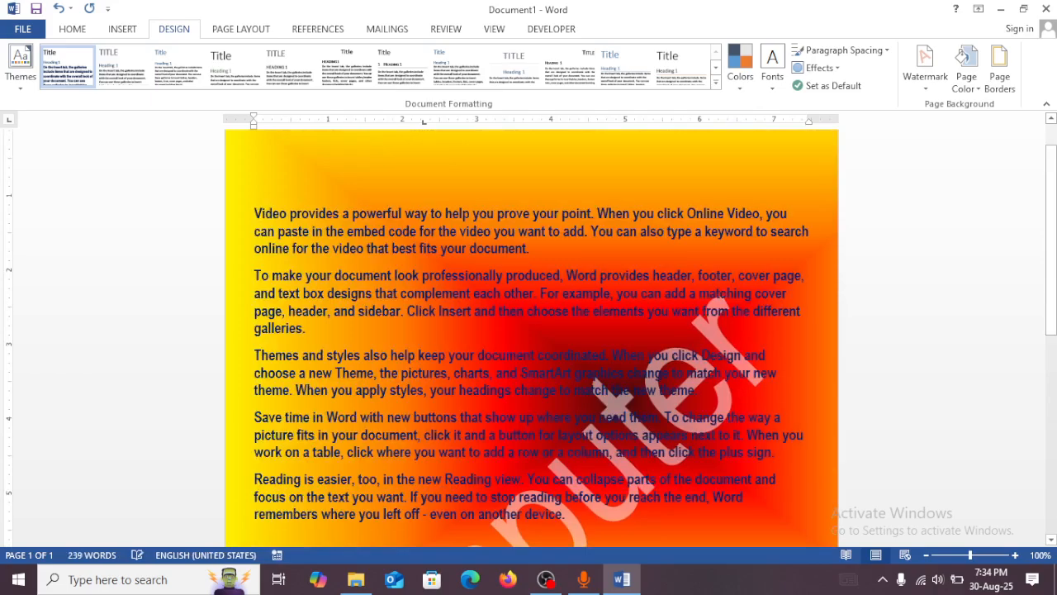
Copy all the sample text and paste it after "Word" in the last paragraph, then return to the first page.
{"action": "key", "text": "ctrl+a"}
{"action": "key", "text": "ctrl+c"}
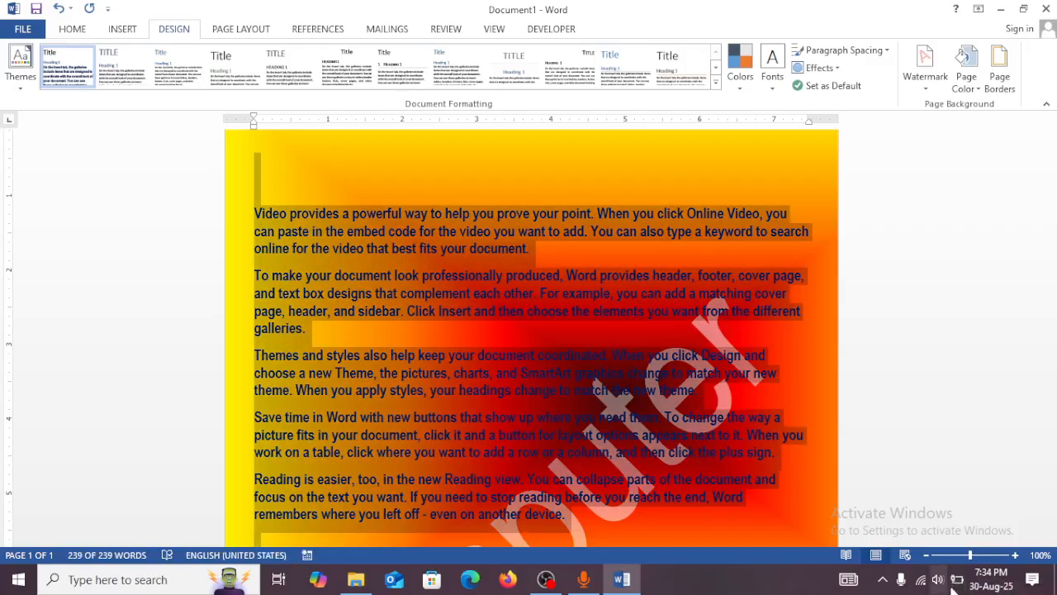
{"action": "scroll", "coordinate": [767, 492], "scroll_direction": "up", "scroll_amount": 1}
{"action": "left_click", "coordinate": [759, 528]}
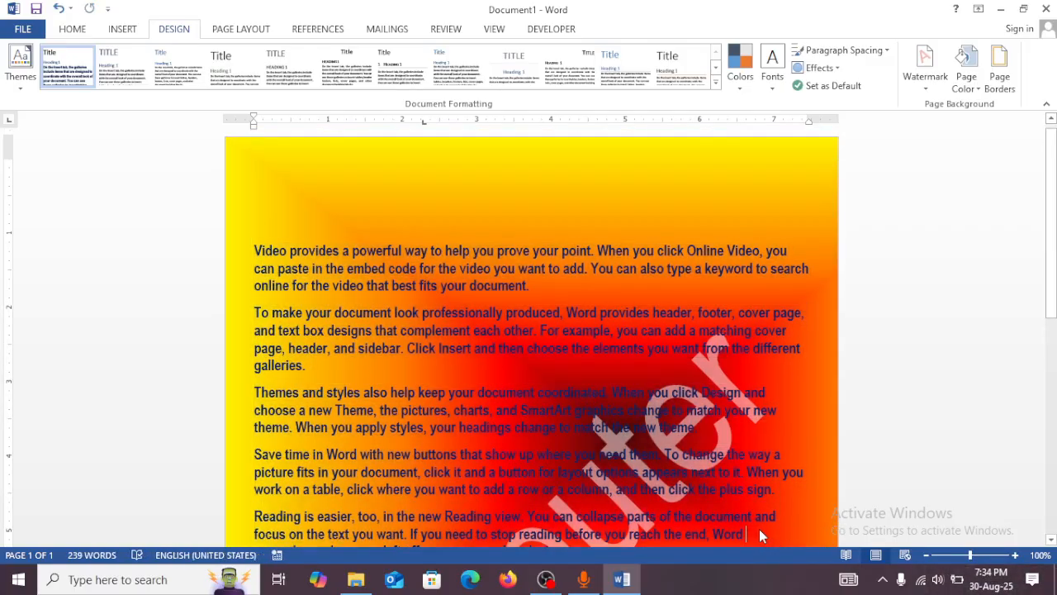
{"action": "key", "text": "ctrl+v"}
{"action": "left_click_drag", "start_coordinate": [1051, 285], "coordinate": [1055, 157]}
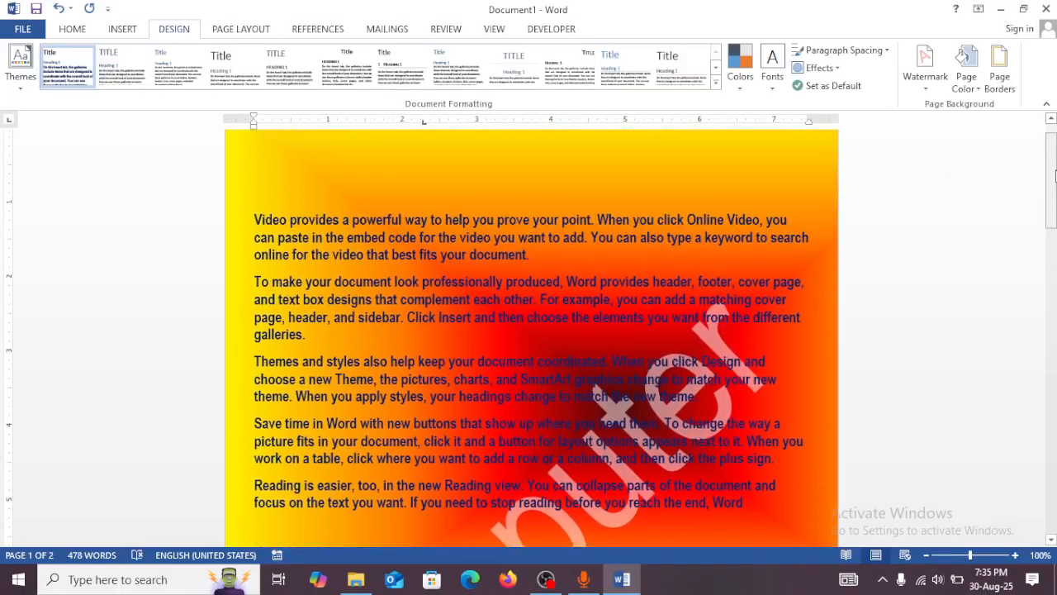